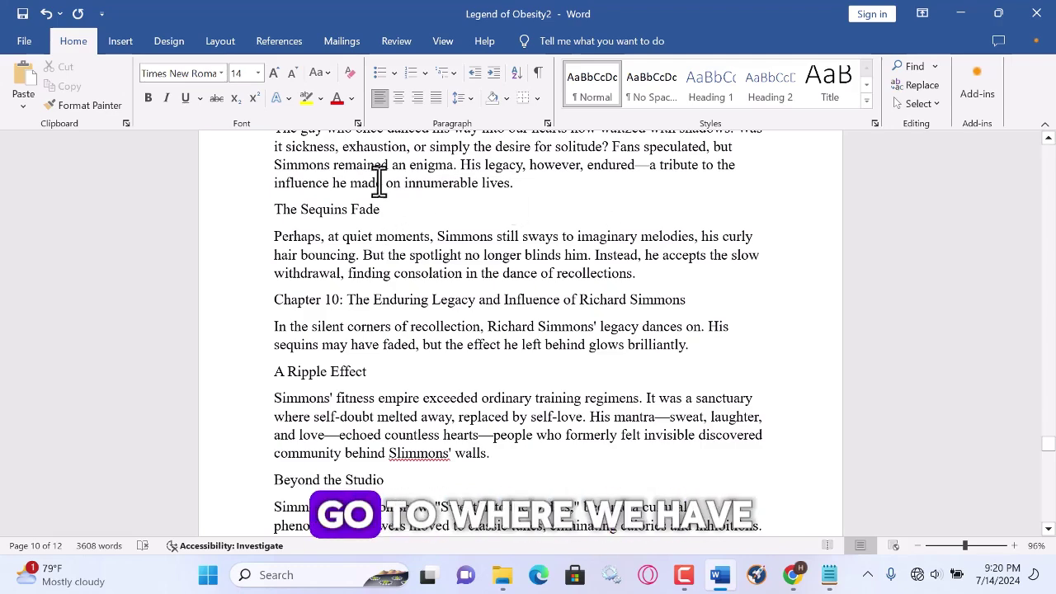
# Open Word Options' Advanced category and scroll down to the display settings.
pyautogui.click(22, 41)
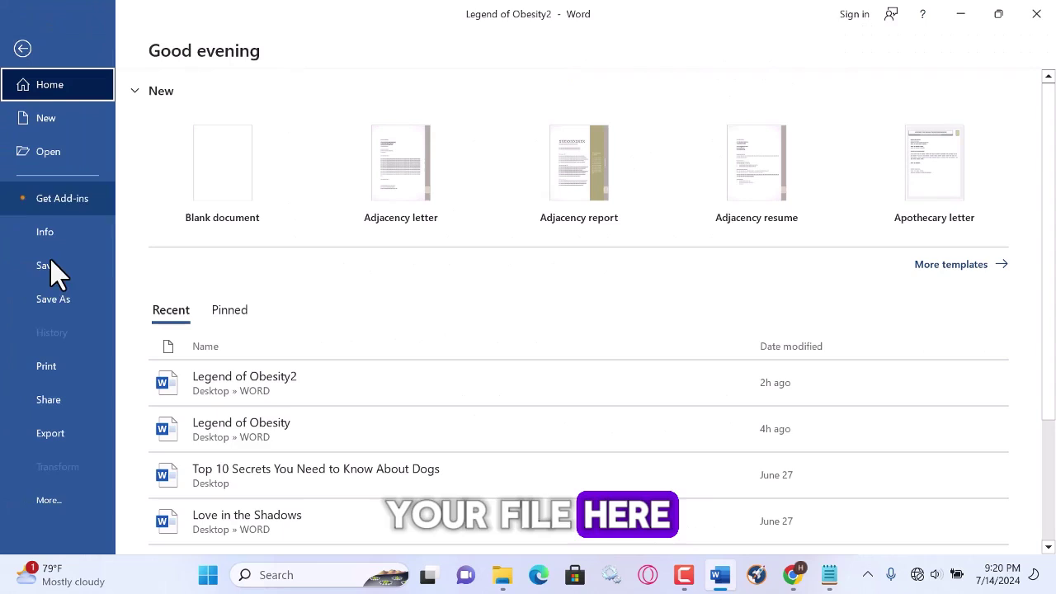
pyautogui.click(62, 501)
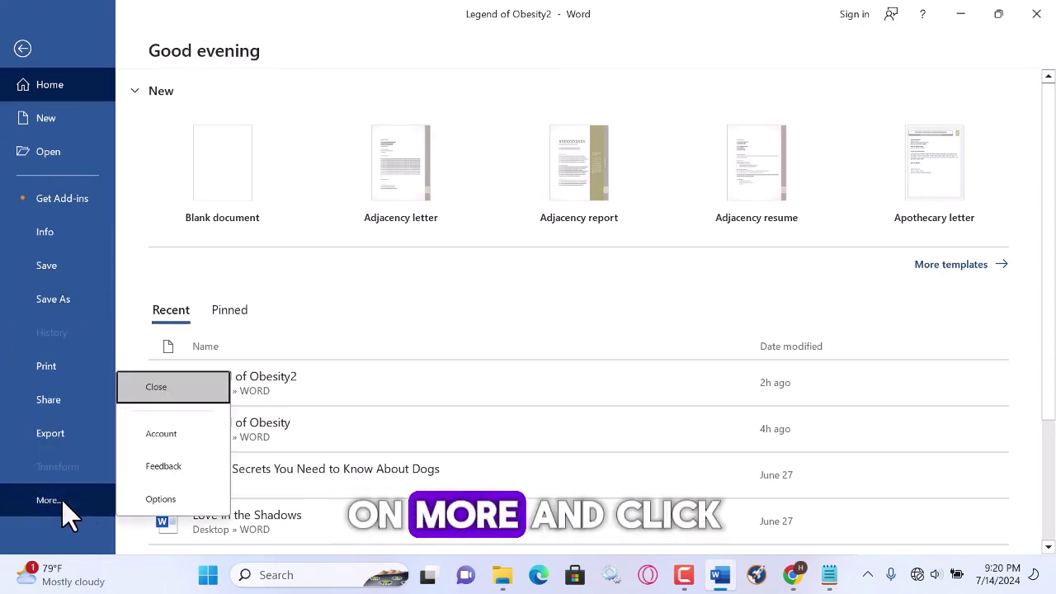
pyautogui.click(169, 502)
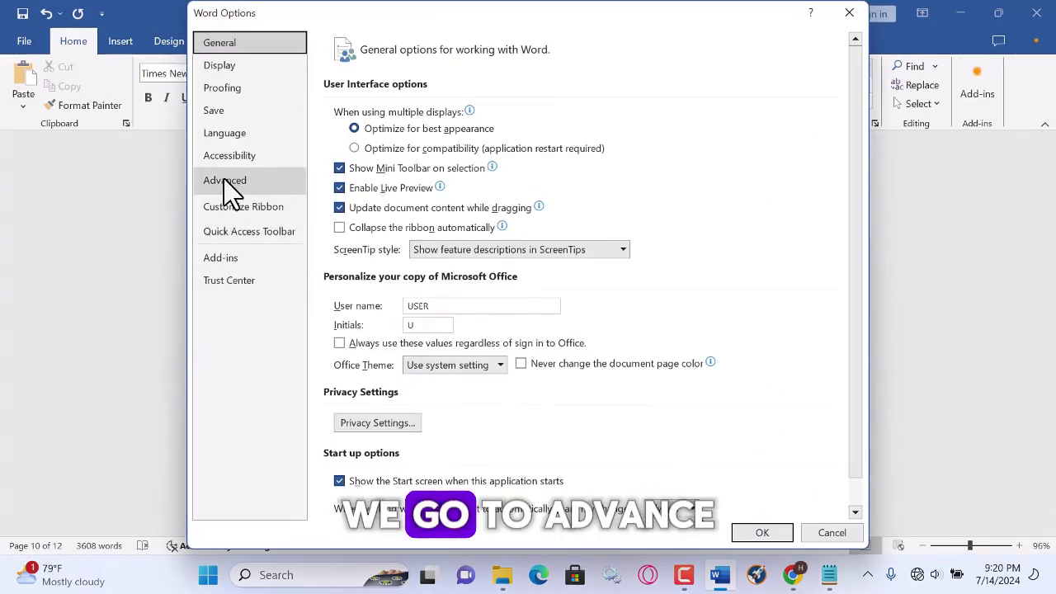
pyautogui.click(224, 181)
pyautogui.scroll(-2, 401, 306)
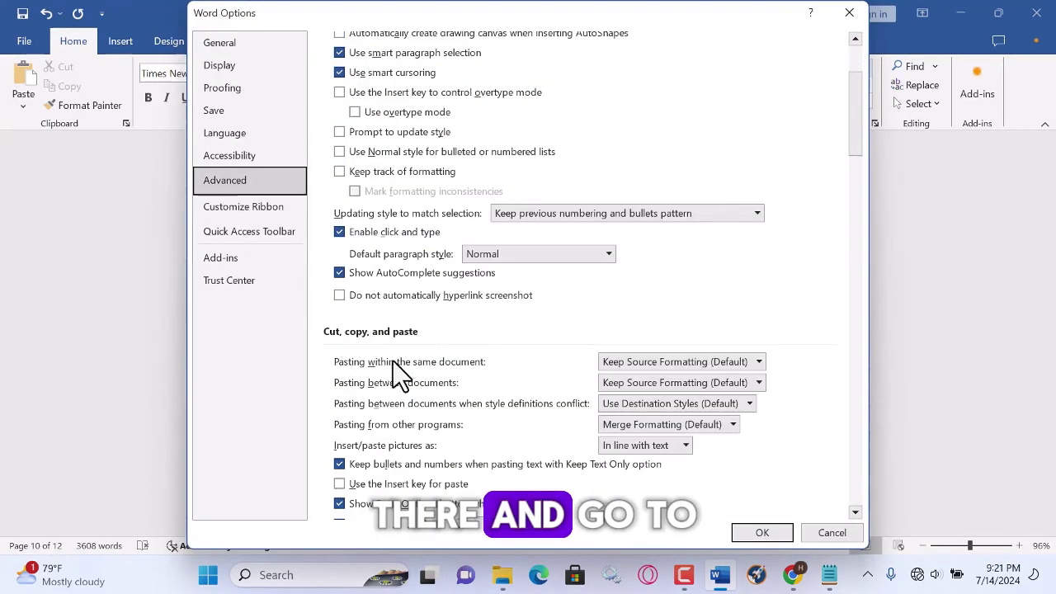
pyautogui.scroll(-4, 346, 385)
pyautogui.scroll(-4, 396, 396)
pyautogui.scroll(-3, 387, 408)
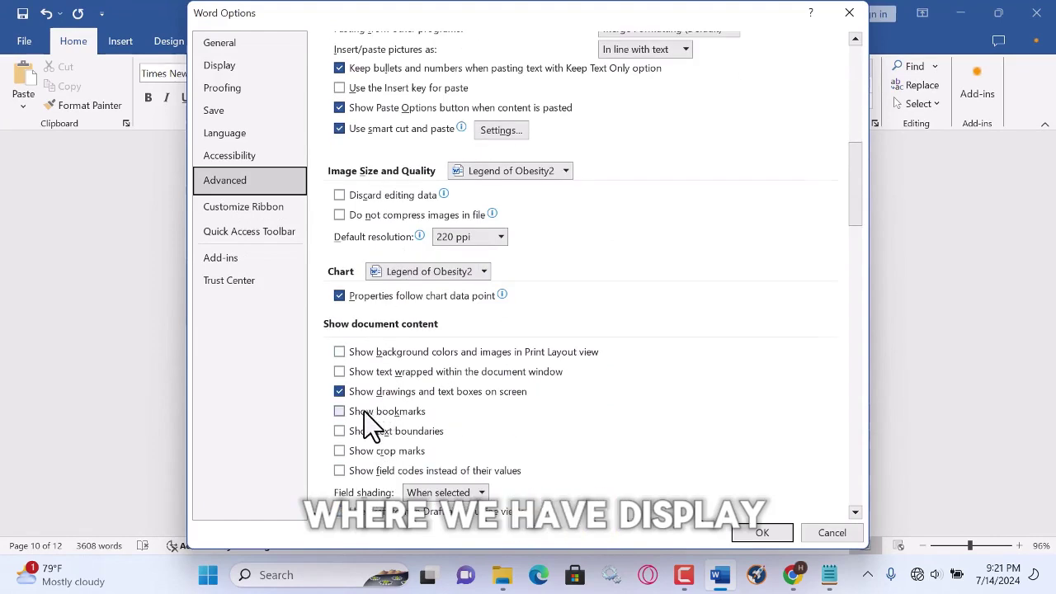
pyautogui.scroll(-2, 370, 424)
pyautogui.scroll(-5, 367, 423)
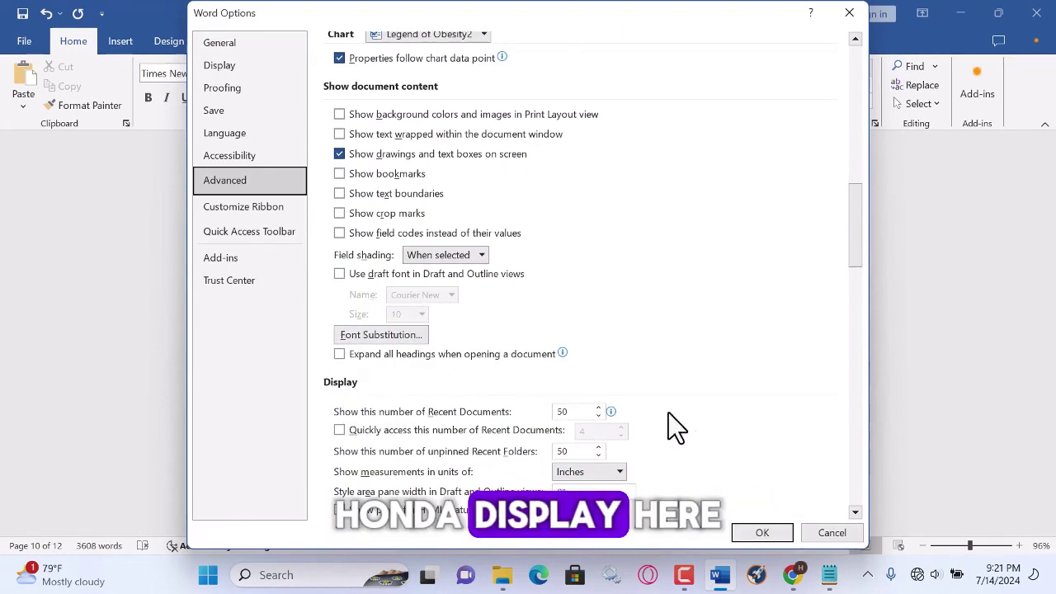
pyautogui.scroll(-1, 680, 427)
pyautogui.scroll(-1, 643, 417)
# Keep measurement units in inches, close Options, and bring up the Page Setup dialog.
pyautogui.click(600, 402)
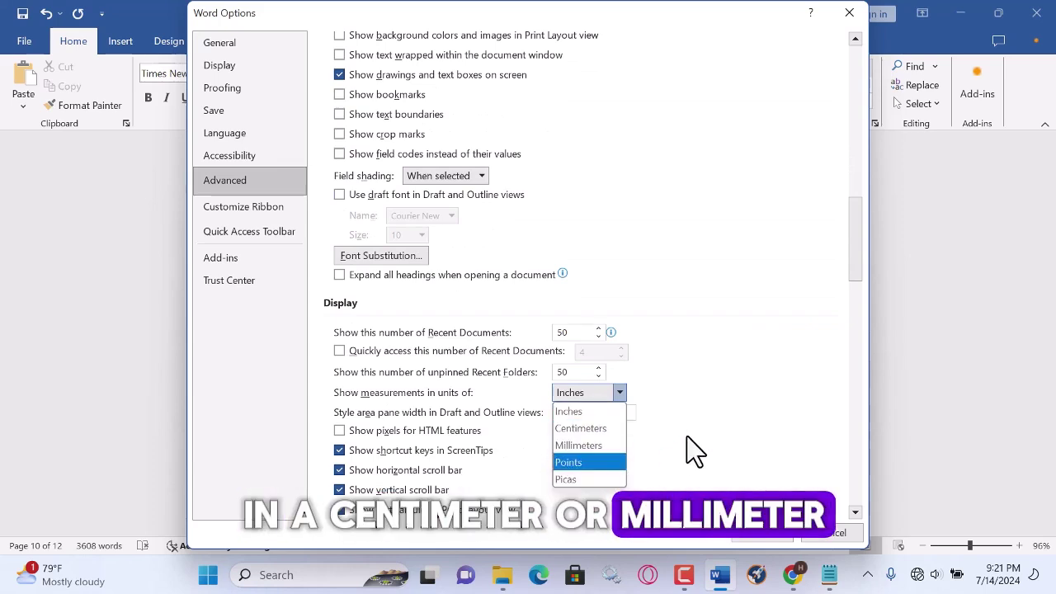
pyautogui.click(620, 394)
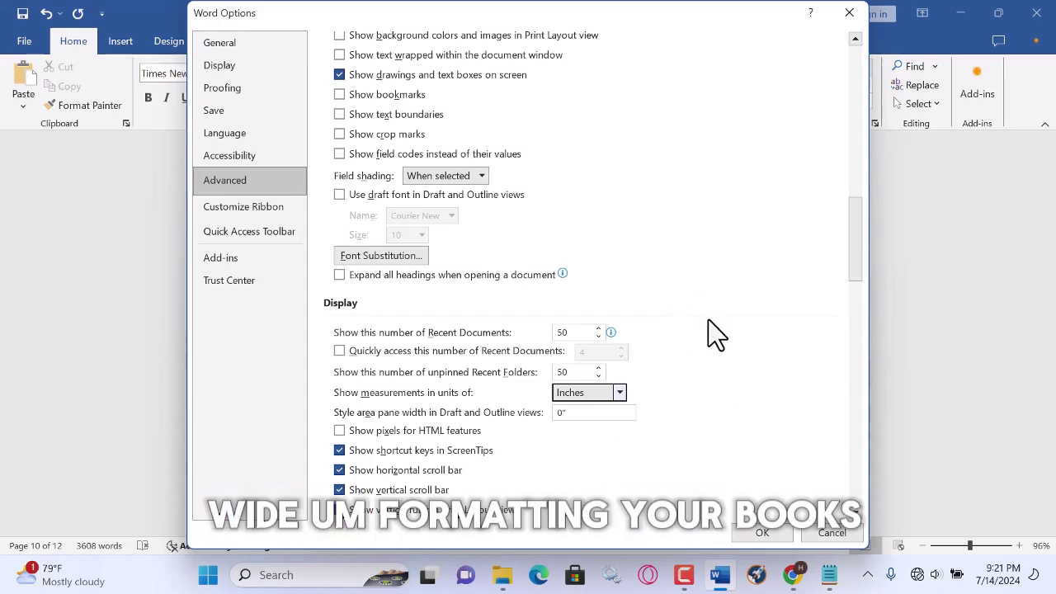
pyautogui.scroll(-2, 808, 367)
pyautogui.scroll(-2, 809, 396)
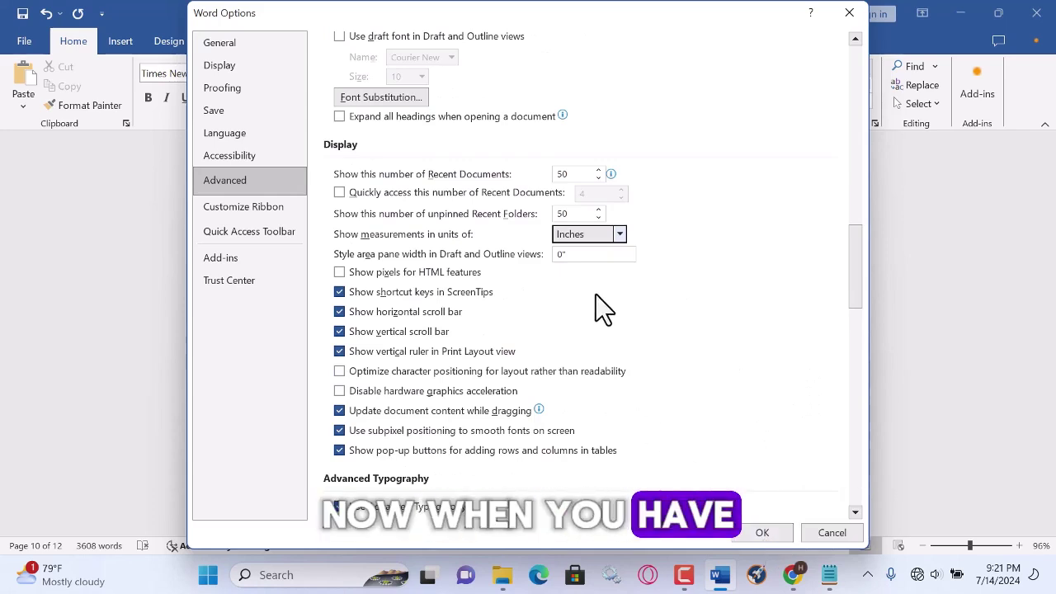
pyautogui.click(763, 532)
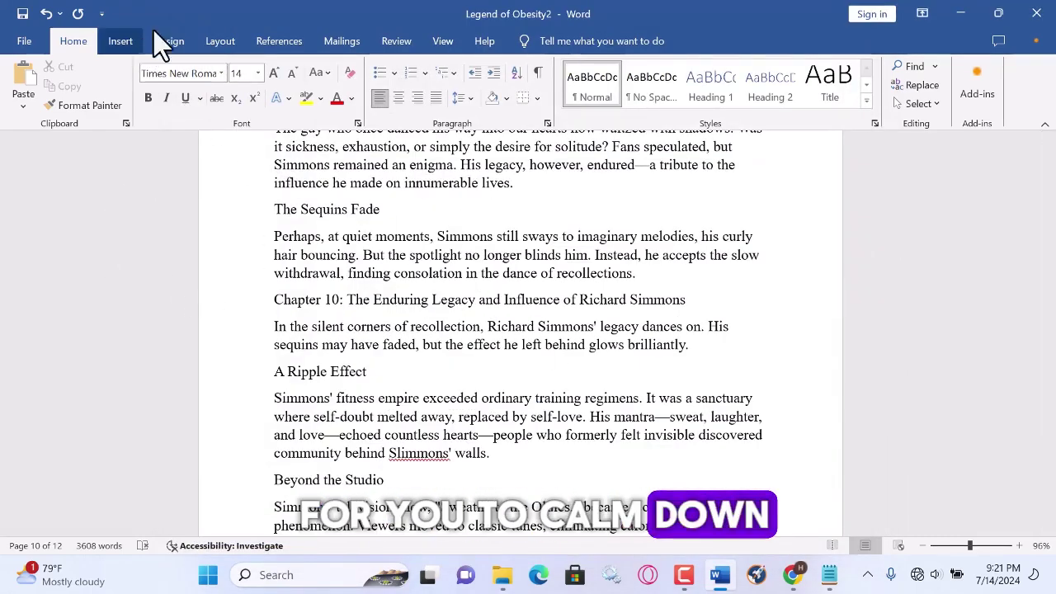
pyautogui.click(219, 42)
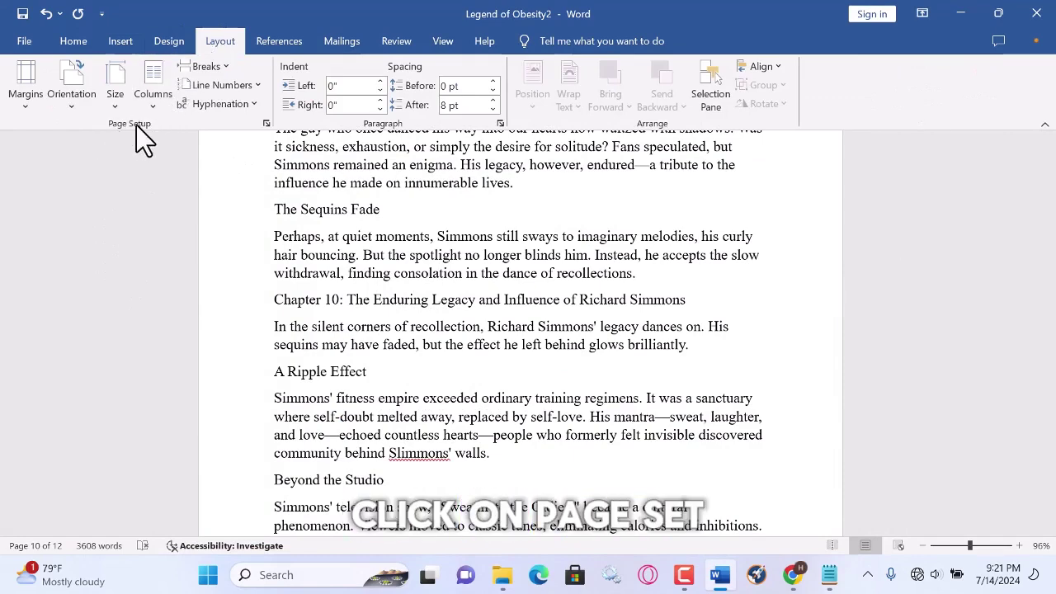
pyautogui.click(267, 124)
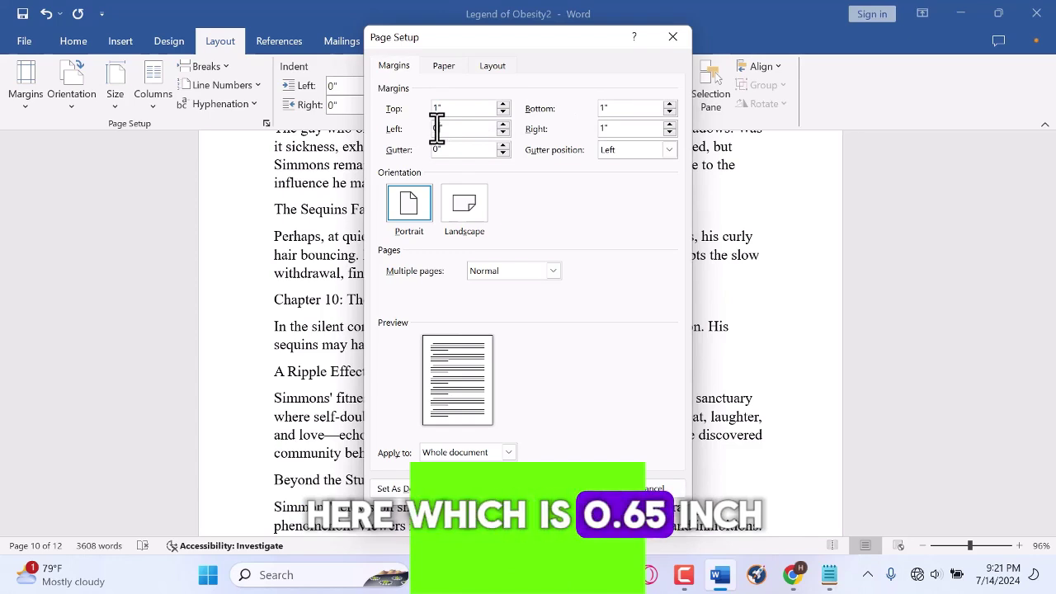
# Set 0.65-inch left and right margins and a 0.2-inch gutter for the whole document.
pyautogui.write('.65')
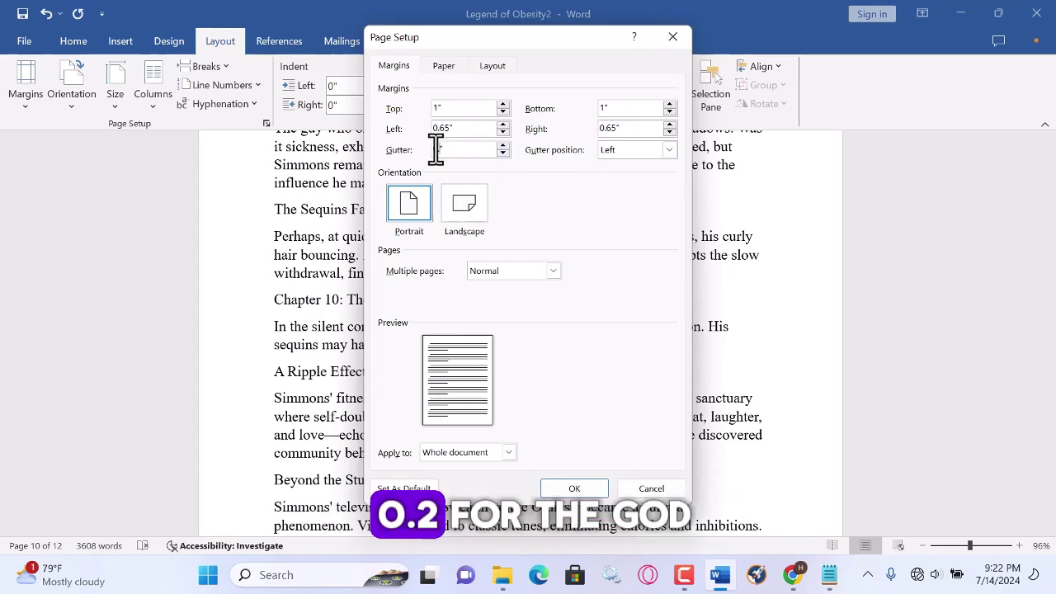
pyautogui.write('0.2')
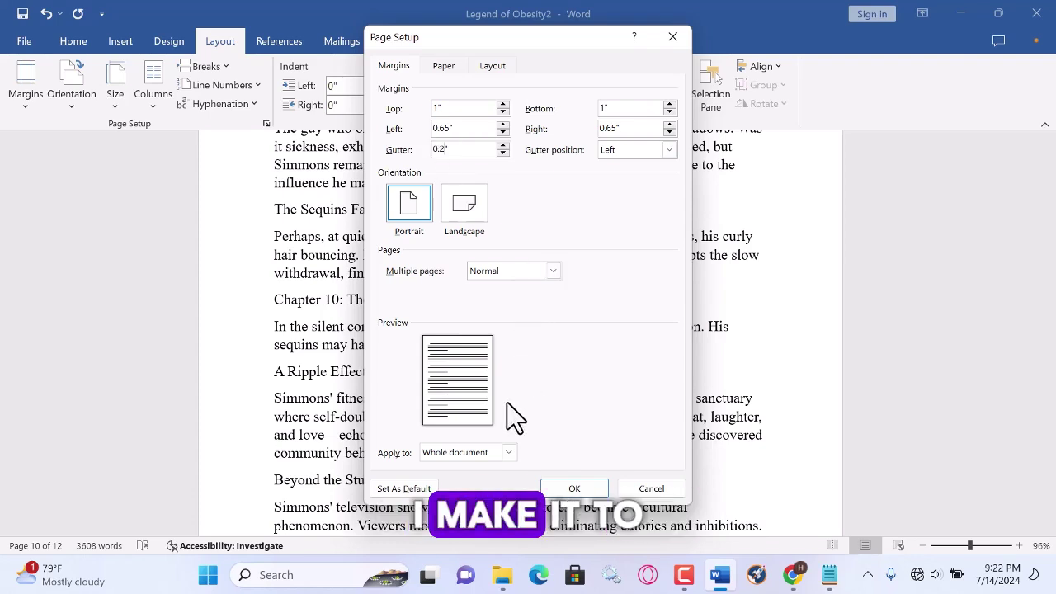
pyautogui.click(509, 452)
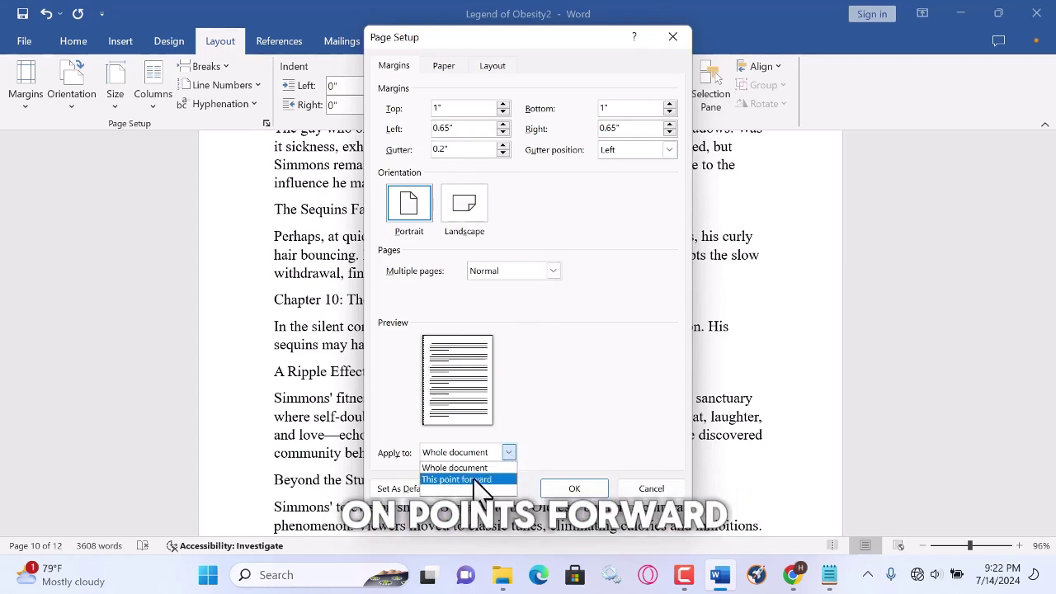
pyautogui.click(553, 429)
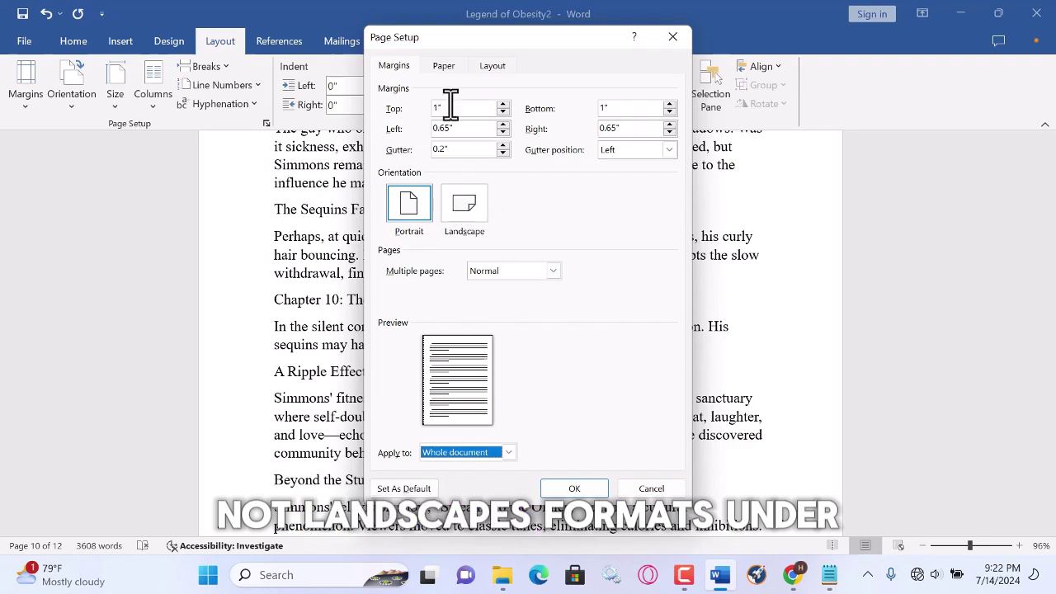
pyautogui.click(443, 68)
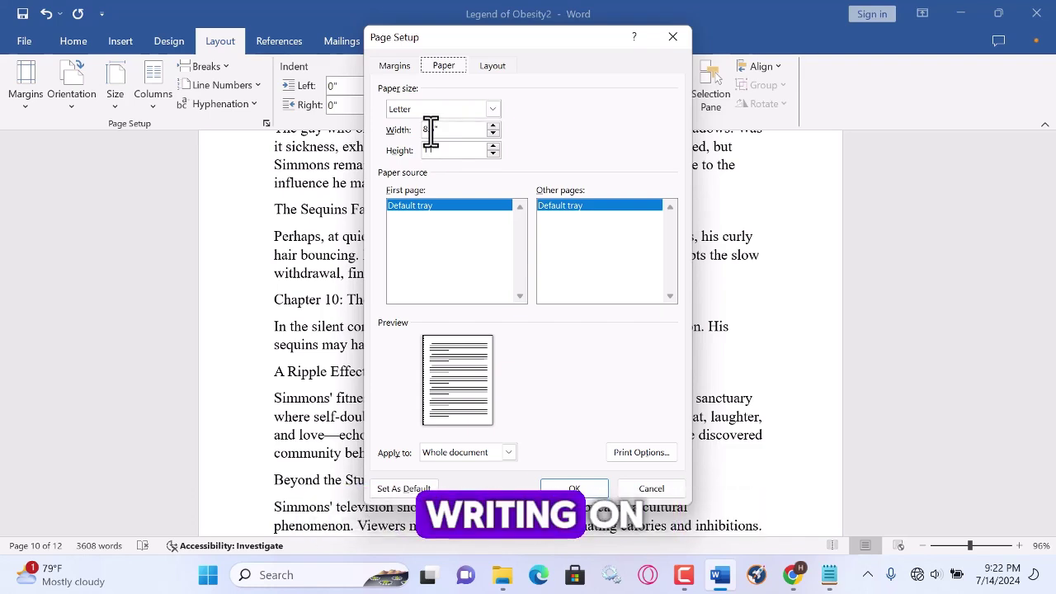
# Change the paper width to 6 inches for a custom 6 by 9 page.
pyautogui.click(432, 131)
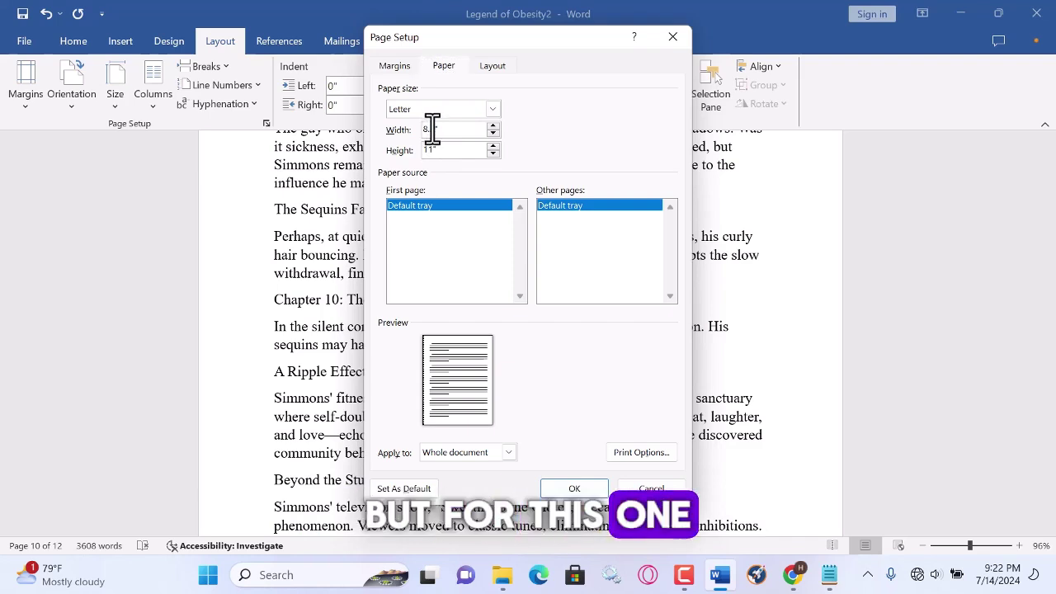
pyautogui.press('BackSpace')
pyautogui.press('BackSpace')
pyautogui.press('BackSpace')
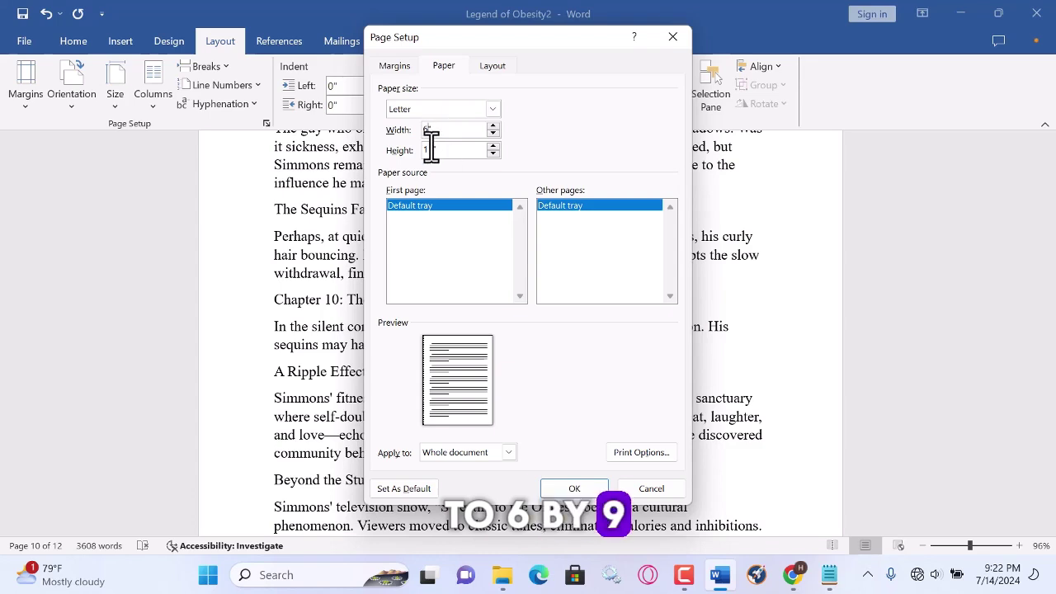
pyautogui.press('Tab')
pyautogui.write('9"')
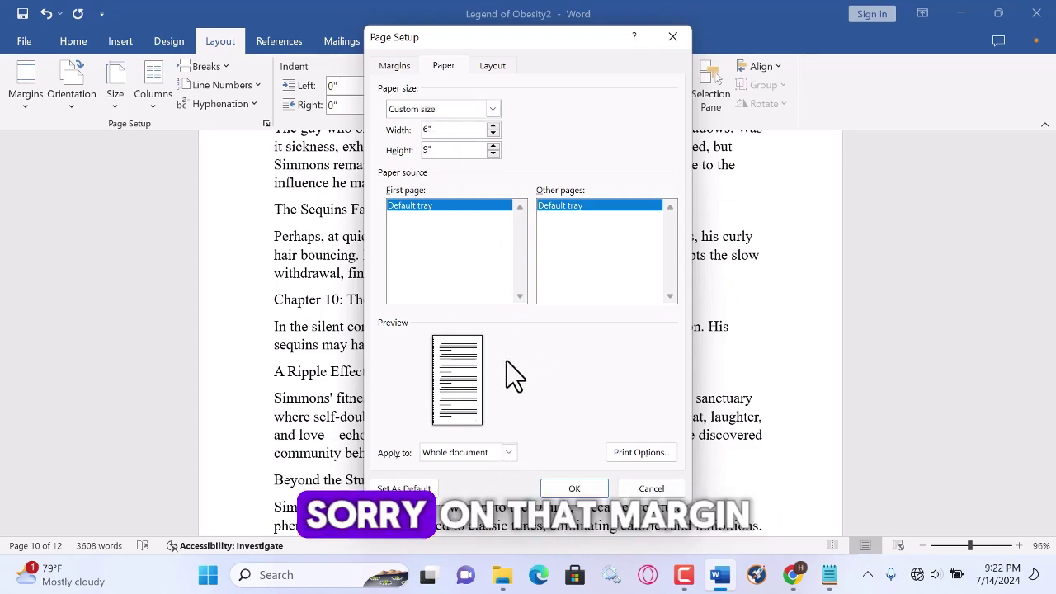
# Set the gutter position to Left on the Margins tab.
pyautogui.click(393, 67)
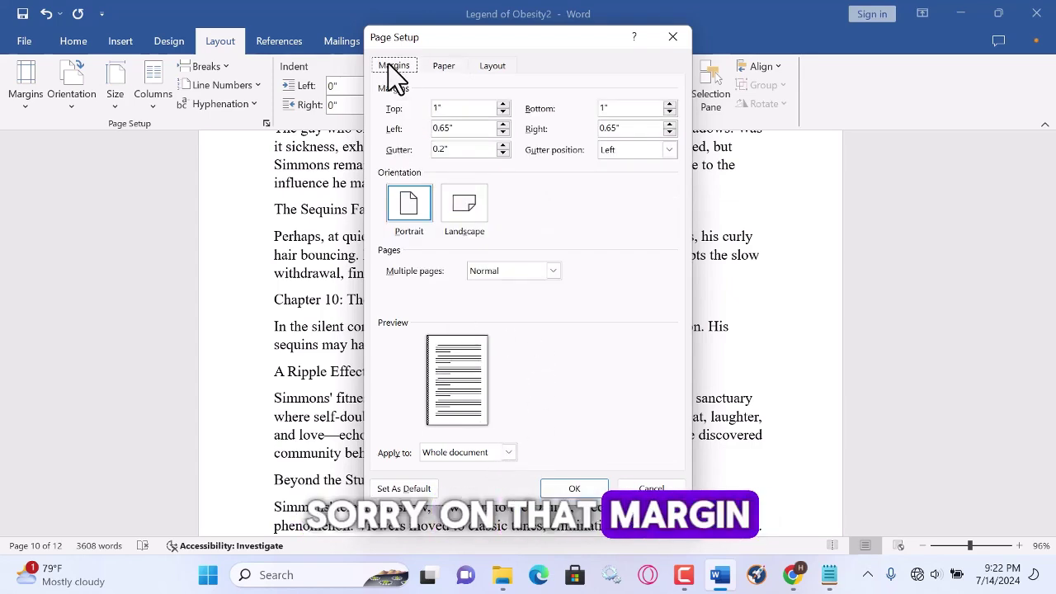
pyautogui.click(672, 150)
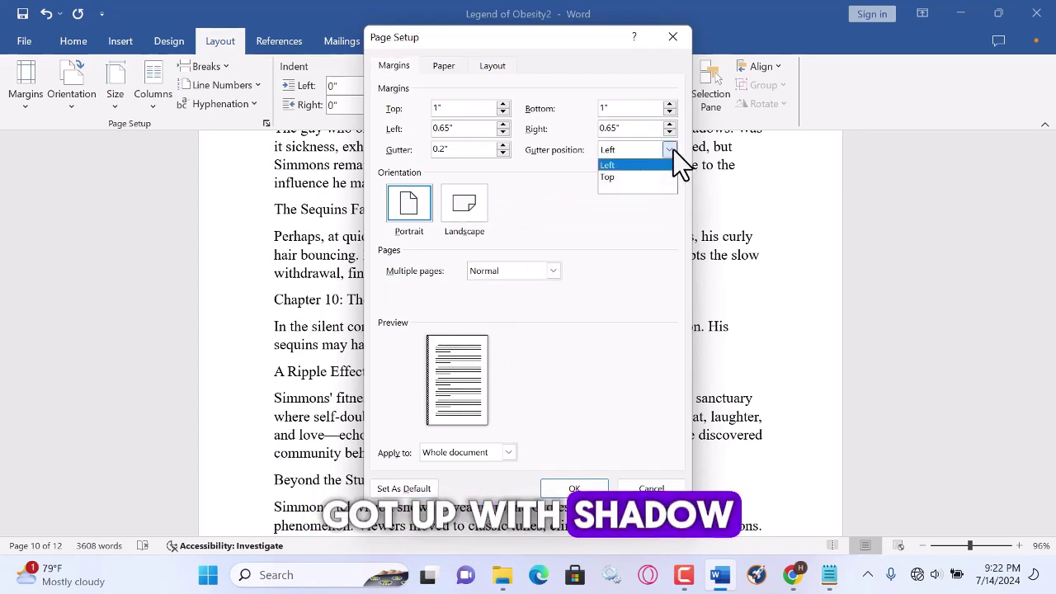
pyautogui.click(646, 164)
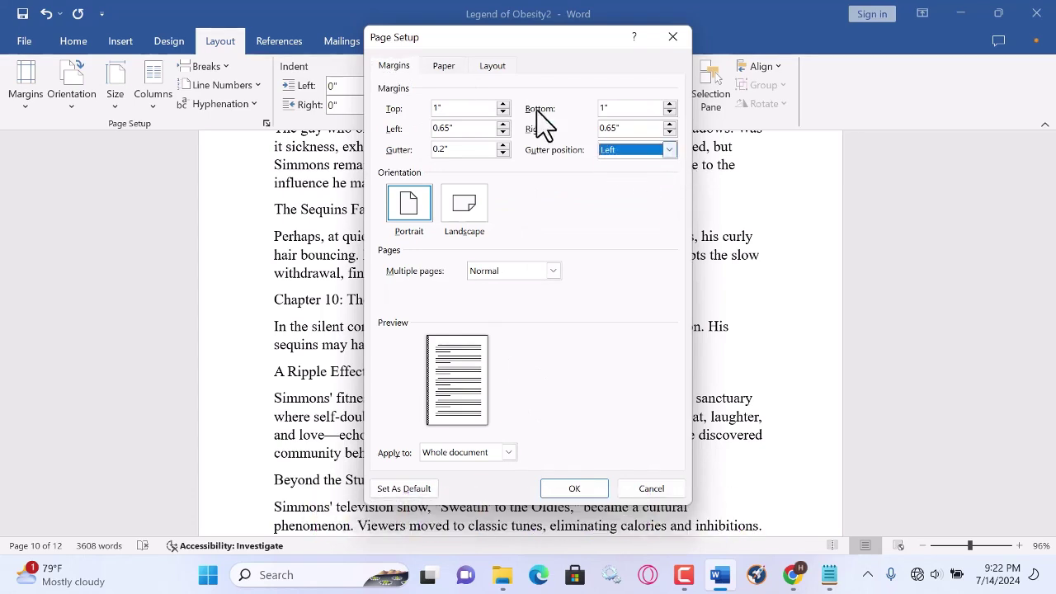
# Enable different odd/even and first-page headers, with 0.35-inch header and footer distances.
pyautogui.click(492, 65)
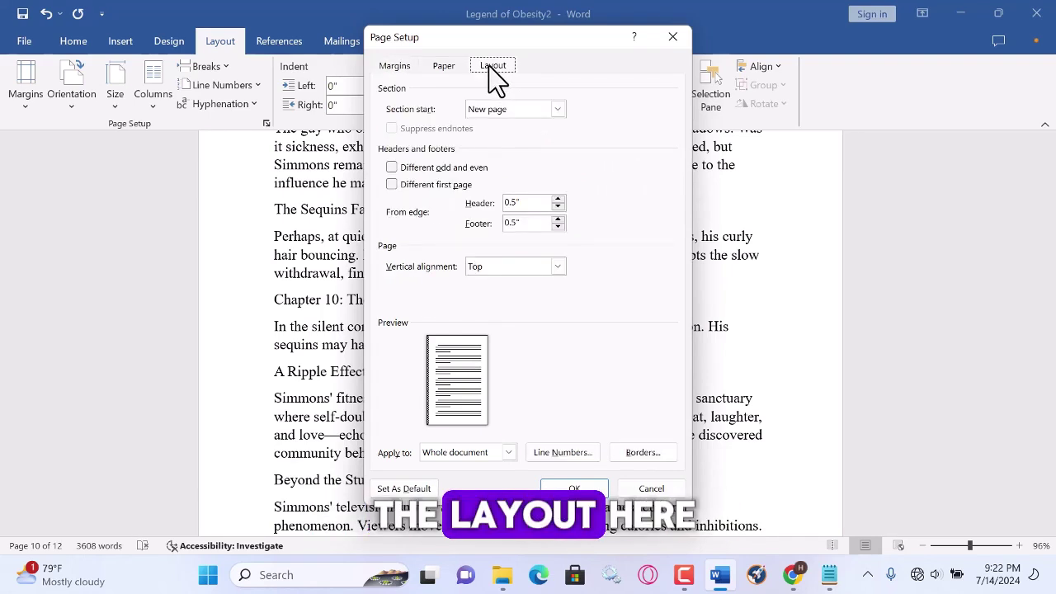
pyautogui.click(391, 167)
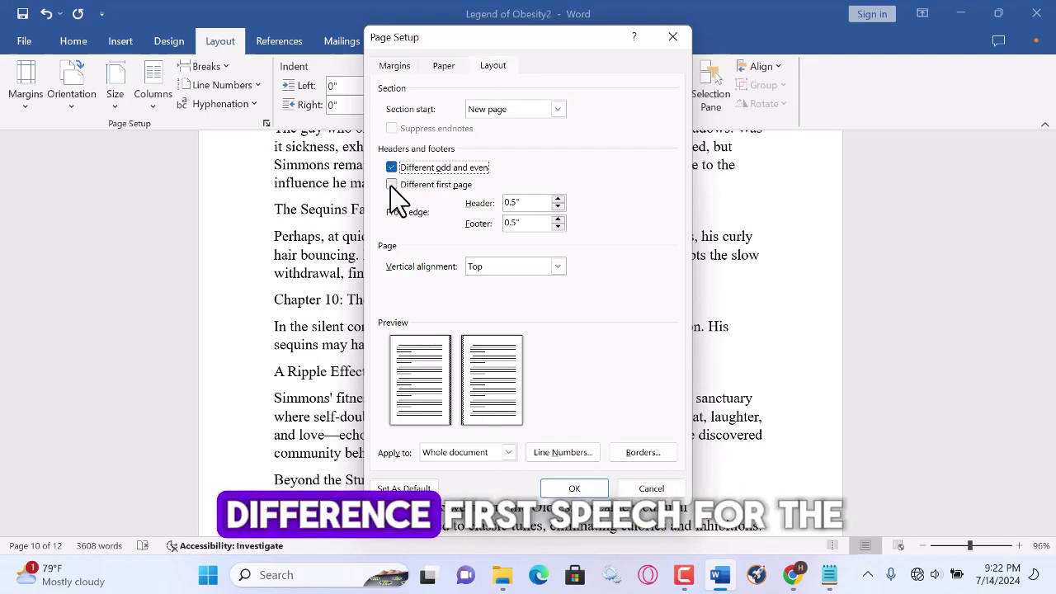
pyautogui.click(391, 184)
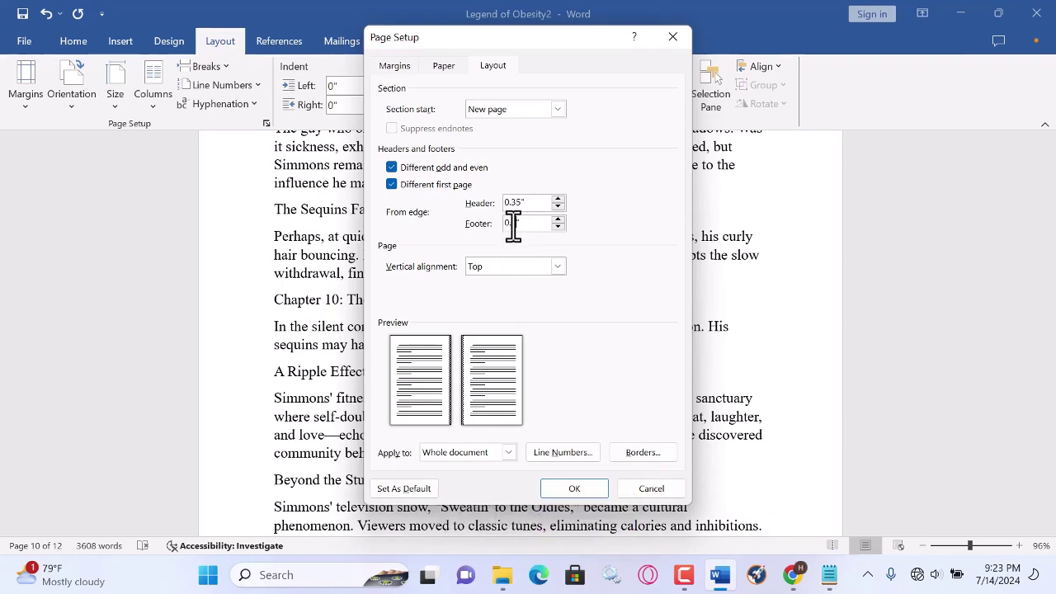
pyautogui.write('35"')
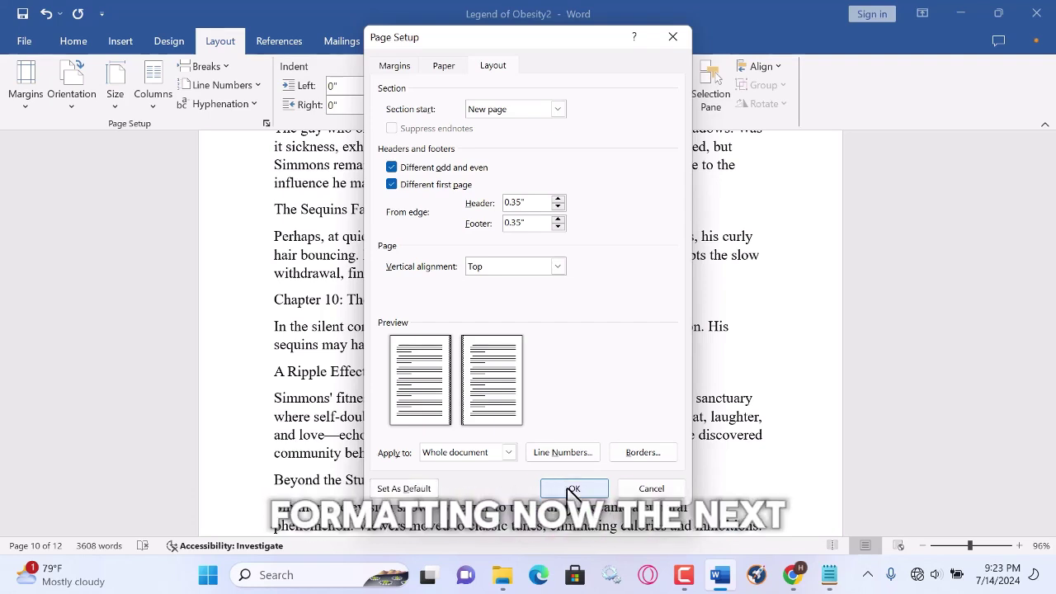
# Save the 6x9 page setup as Word's default for new documents, confirming with Yes.
pyautogui.click(404, 489)
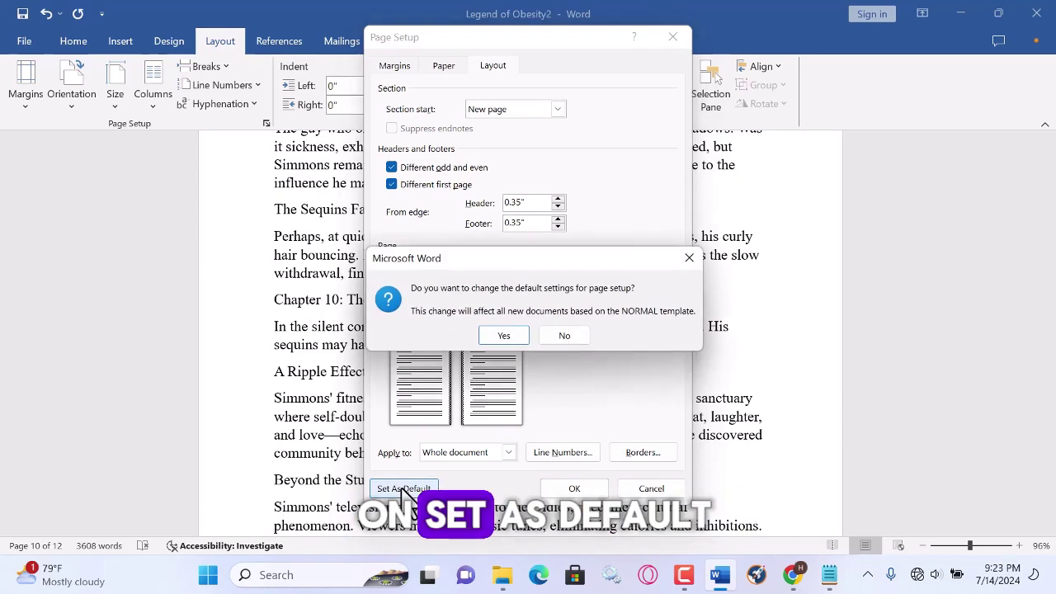
pyautogui.click(506, 334)
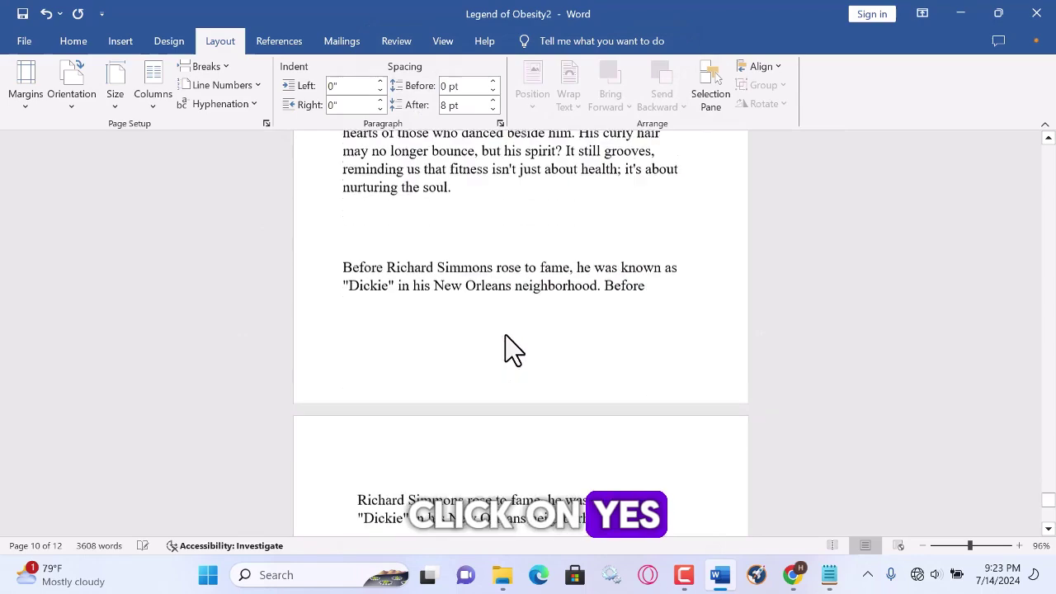
pyautogui.scroll(5, 559, 300)
pyautogui.scroll(5, 560, 304)
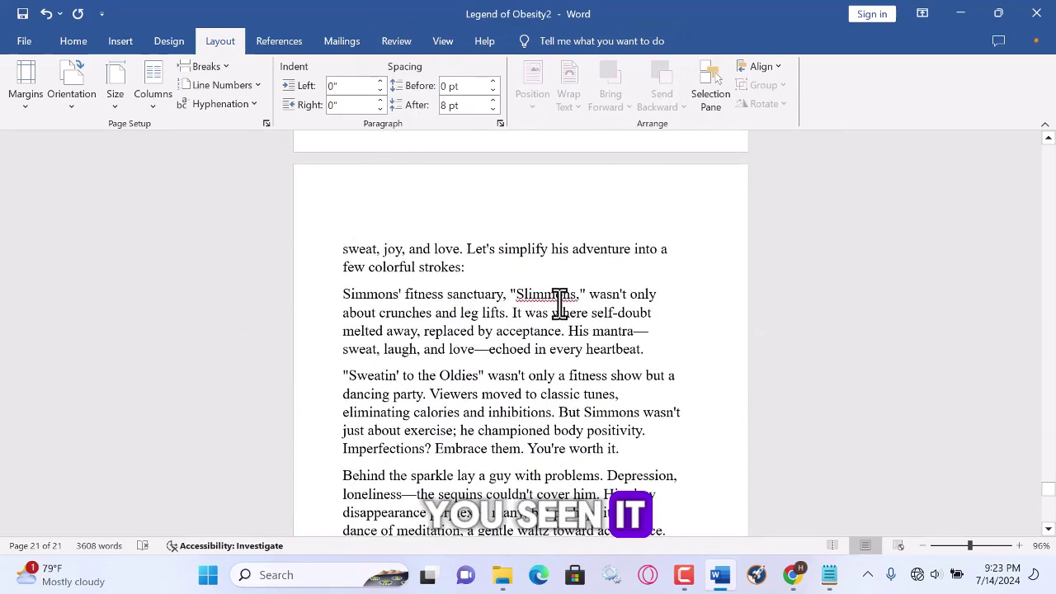
pyautogui.scroll(5, 560, 303)
pyautogui.scroll(5, 564, 302)
pyautogui.scroll(5, 564, 302)
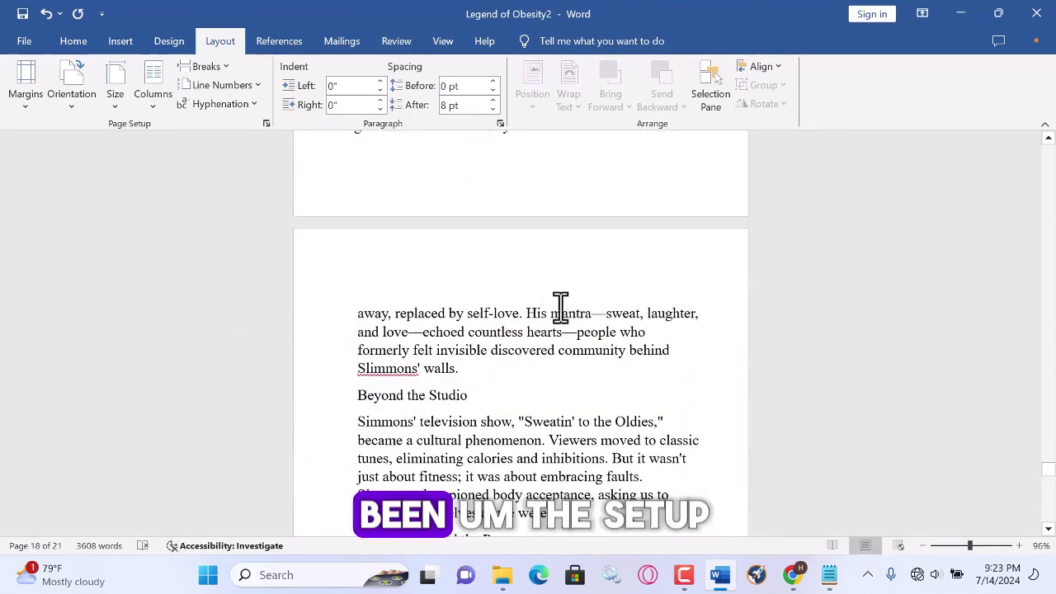
pyautogui.click(73, 41)
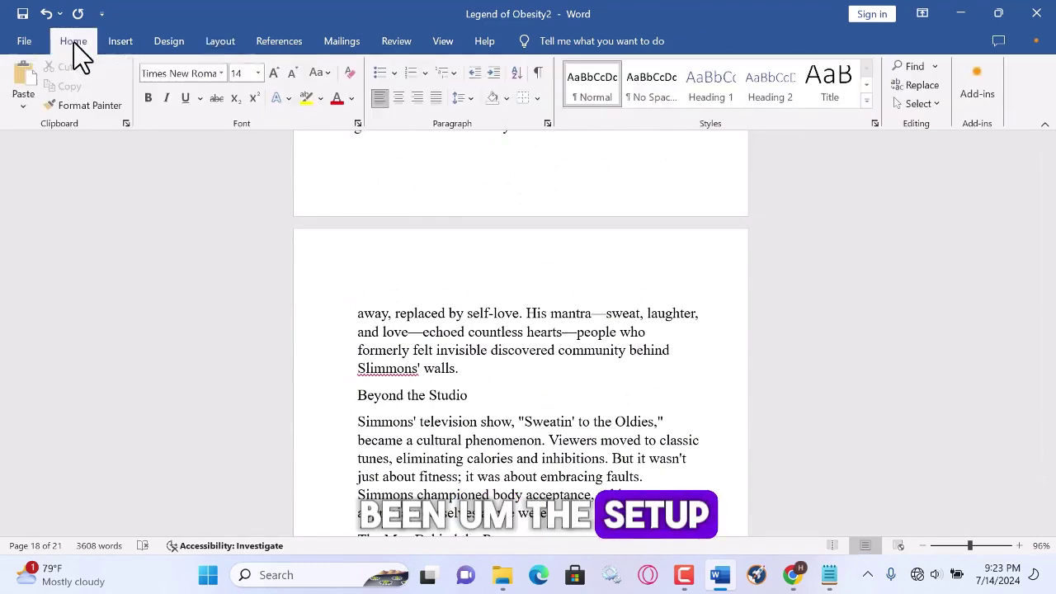
# Show the pages side by side at about 88% zoom and scroll up through the manuscript.
pyautogui.click(444, 43)
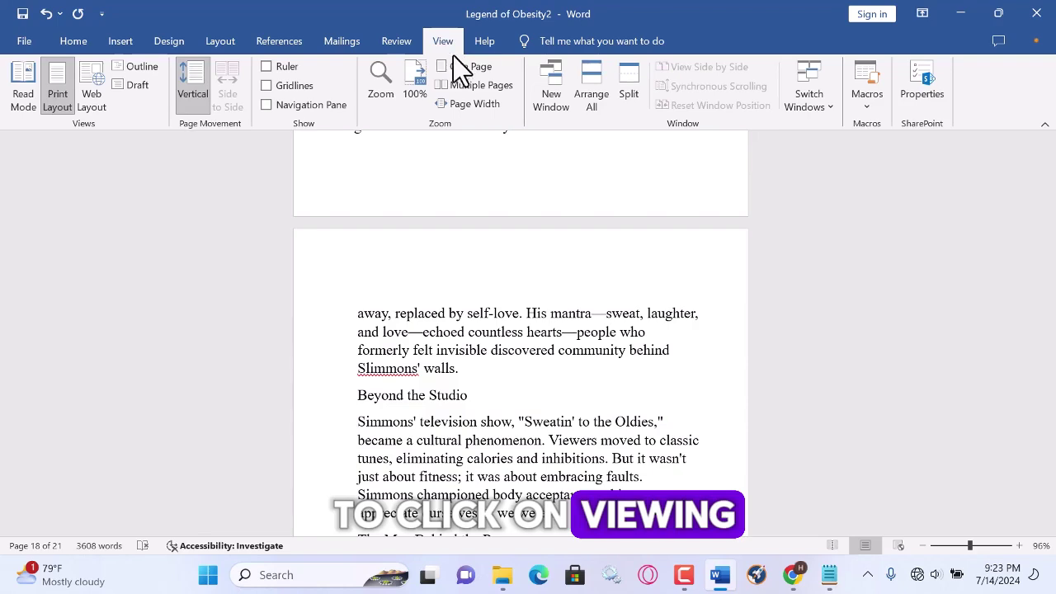
pyautogui.click(464, 89)
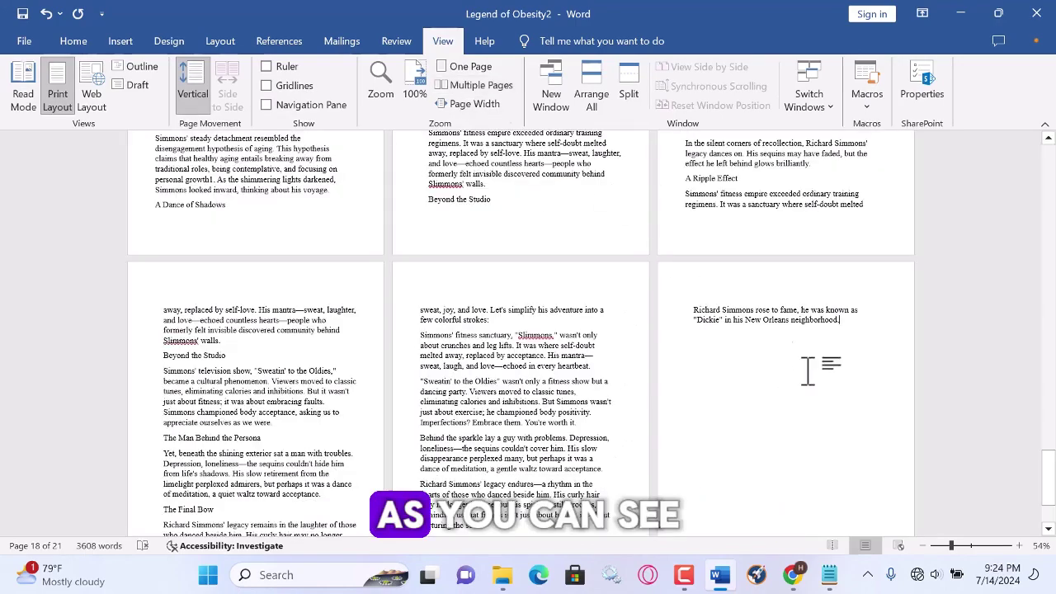
pyautogui.moveTo(951, 545); pyautogui.dragTo(967, 546)
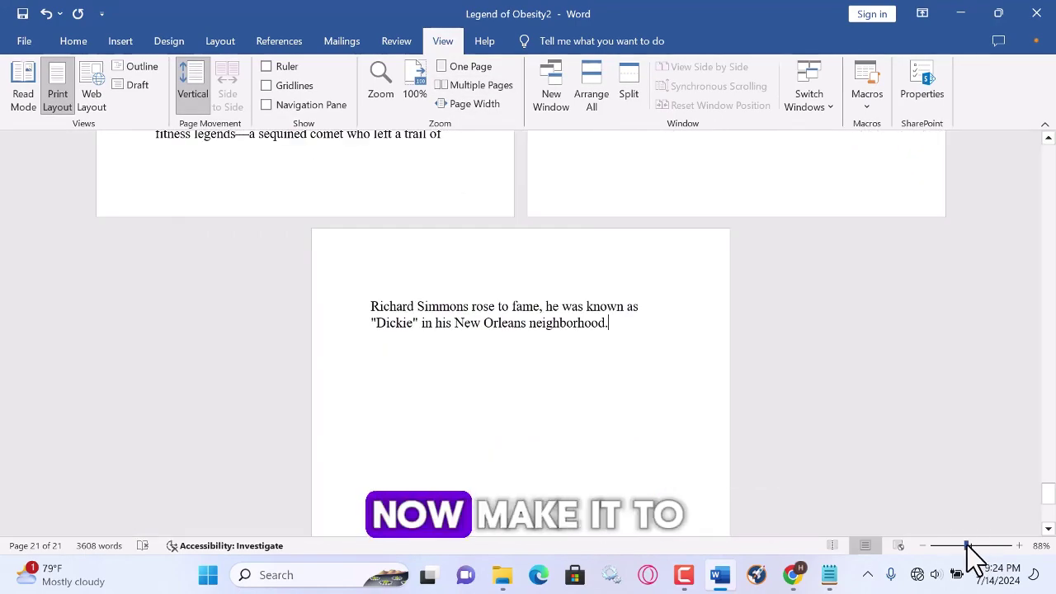
pyautogui.scroll(3, 865, 436)
pyautogui.scroll(5, 866, 434)
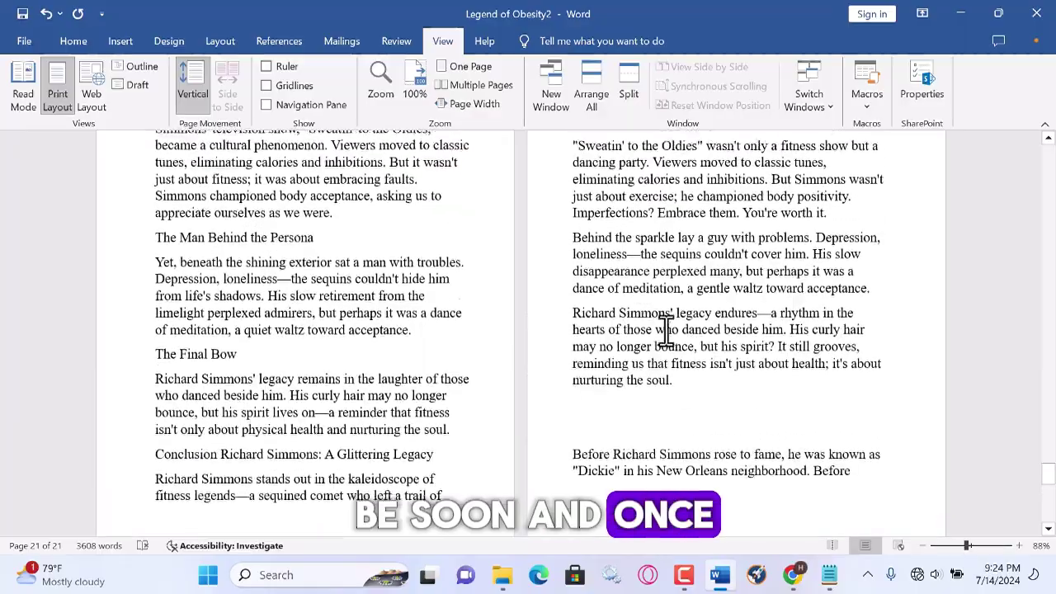
pyautogui.scroll(4, 666, 333)
pyautogui.scroll(5, 614, 314)
pyautogui.scroll(5, 610, 303)
pyautogui.scroll(5, 610, 304)
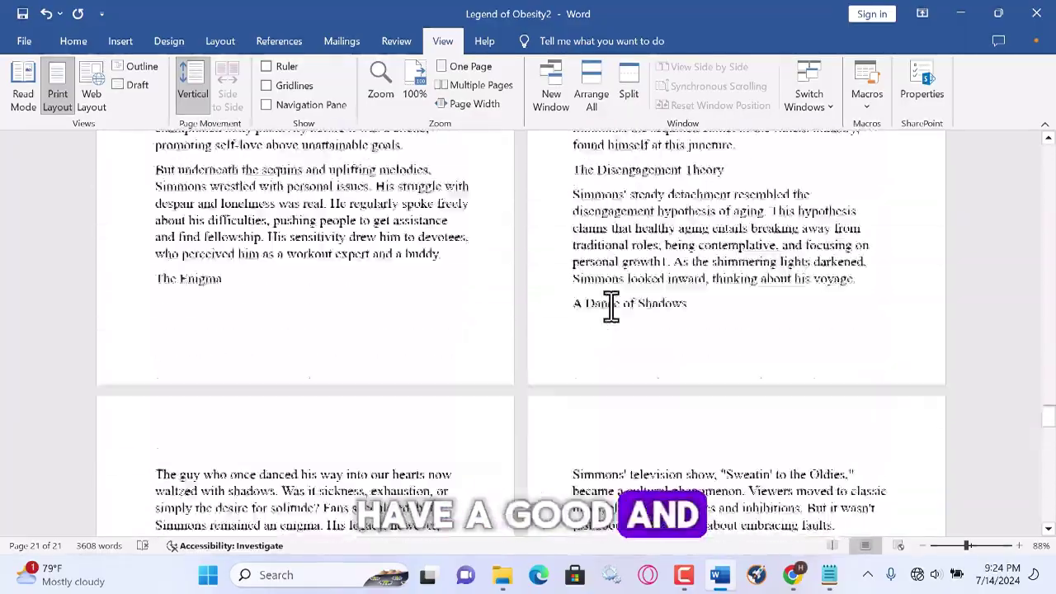
pyautogui.scroll(5, 610, 305)
pyautogui.scroll(5, 611, 307)
pyautogui.scroll(4, 609, 304)
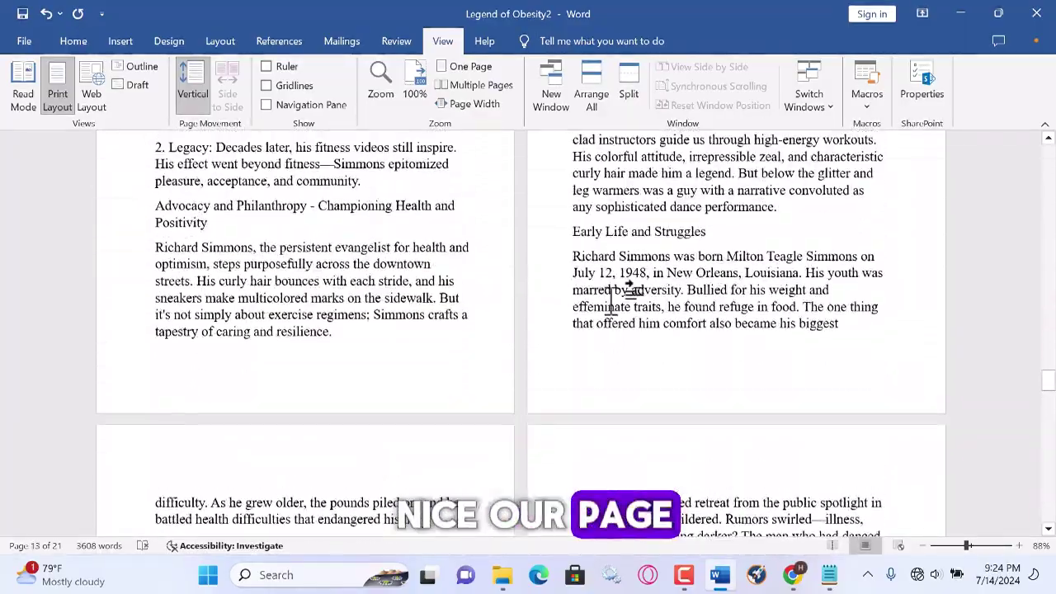